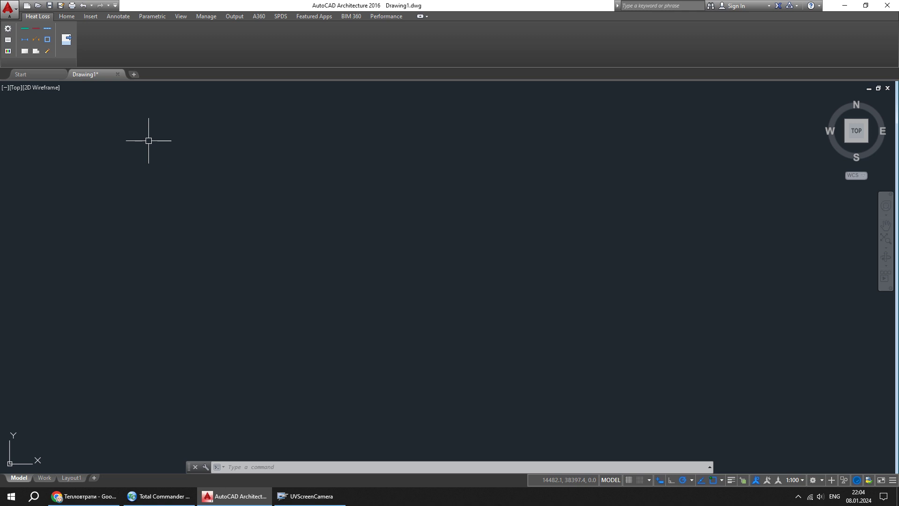
Step: Draw the stepped green external wall with three segments: across, down, then right
click(25, 33)
click(225, 189)
click(389, 189)
click(388, 266)
click(558, 267)
key(Escape)
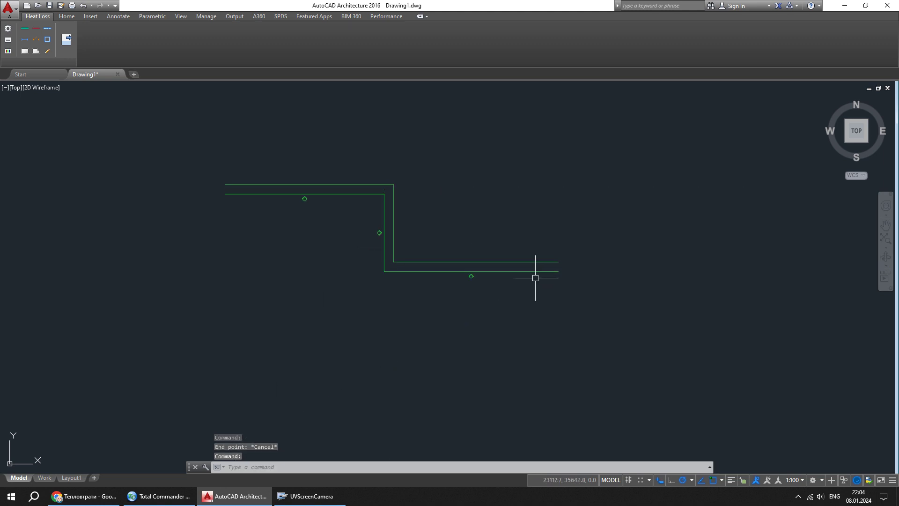
Step: Draw an L-shaped red internal wall running right, then down
click(37, 31)
scroll(163, 184, down, 2)
click(471, 196)
click(509, 196)
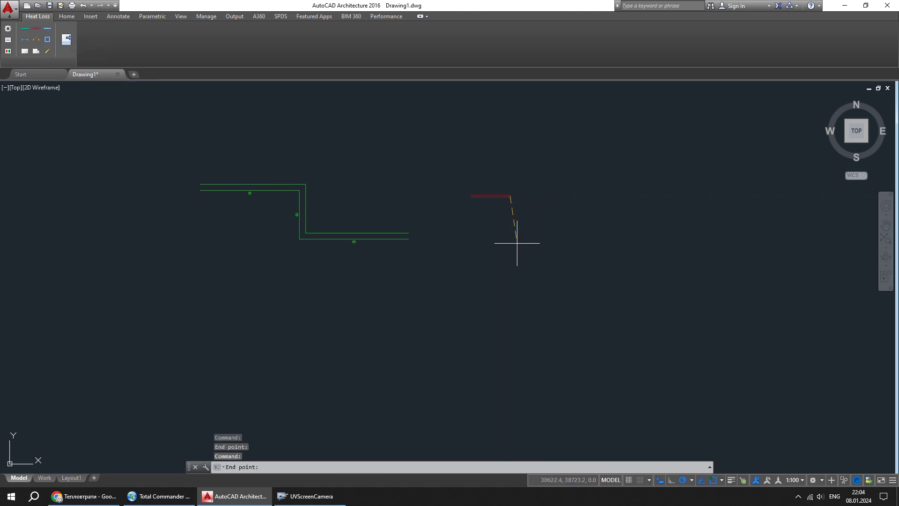
click(510, 250)
key(Escape)
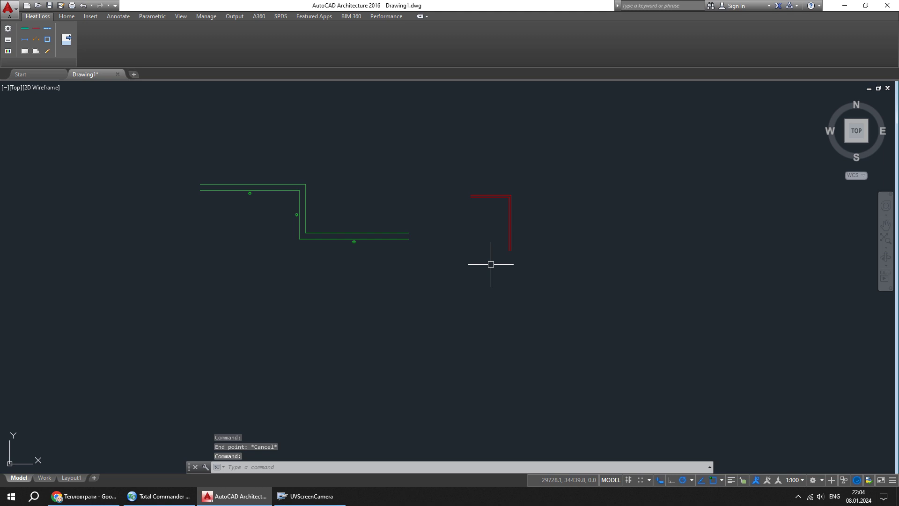
Step: Draw an L-shaped blue glass wall running right, then down
click(49, 29)
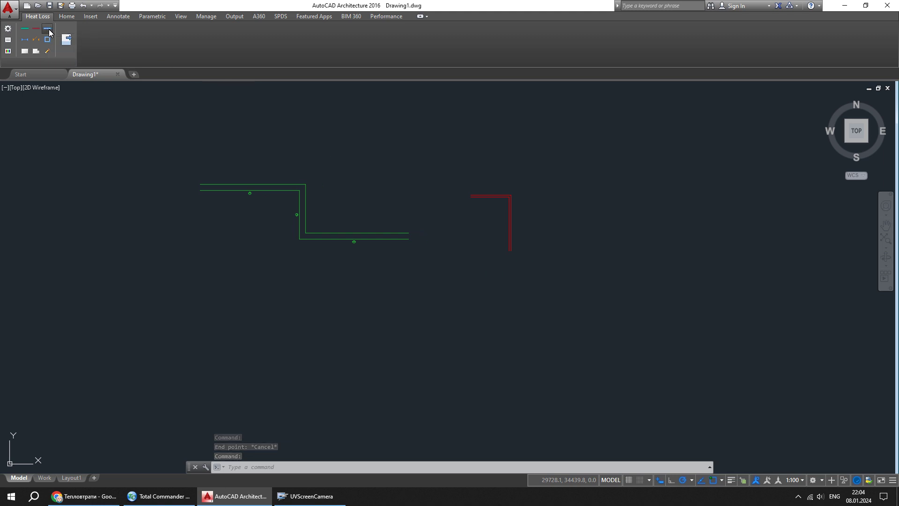
click(348, 186)
click(415, 186)
click(415, 211)
key(Escape)
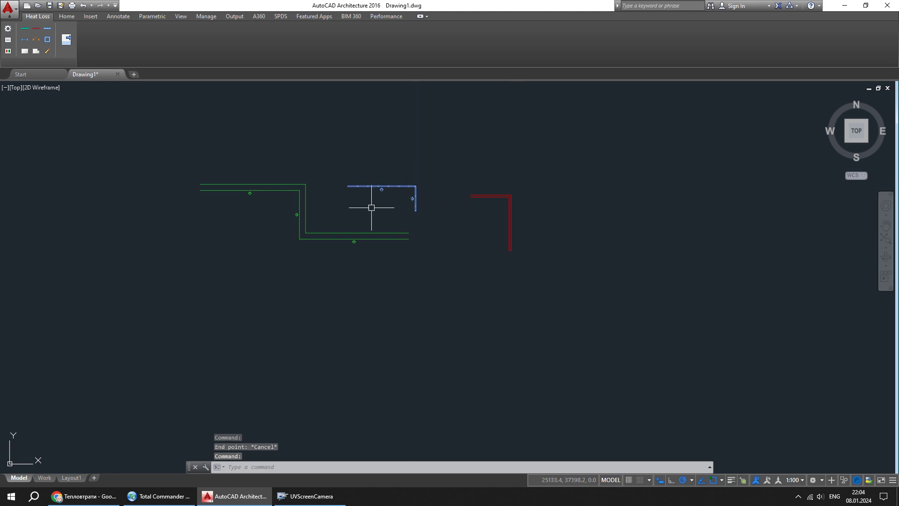
Step: Insert a window into the upper green wall
click(34, 41)
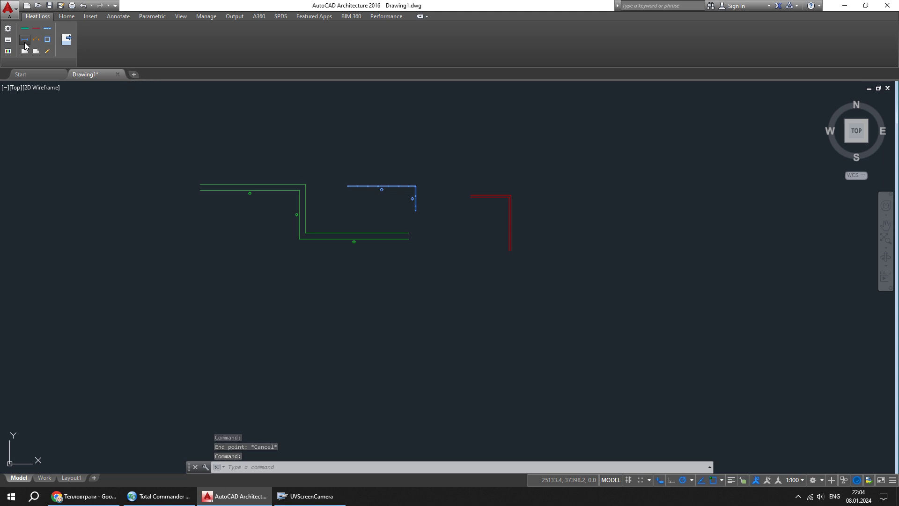
click(236, 188)
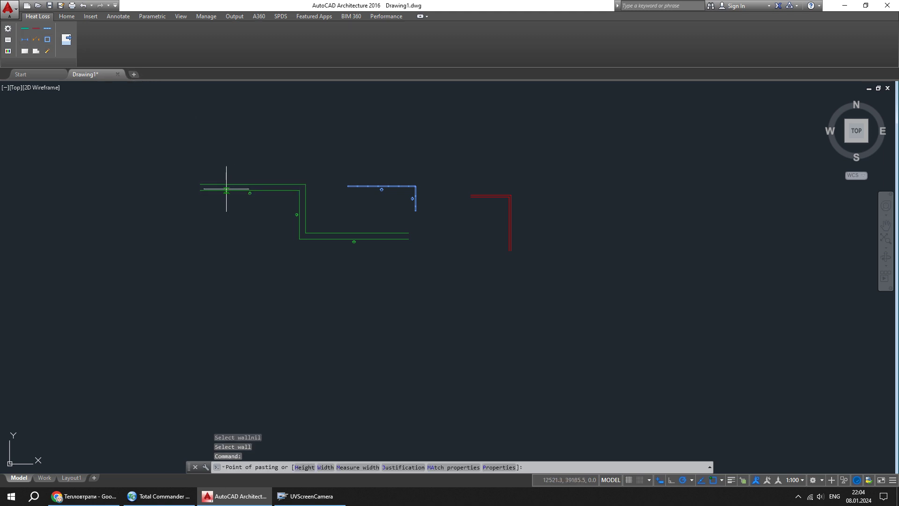
key(Escape)
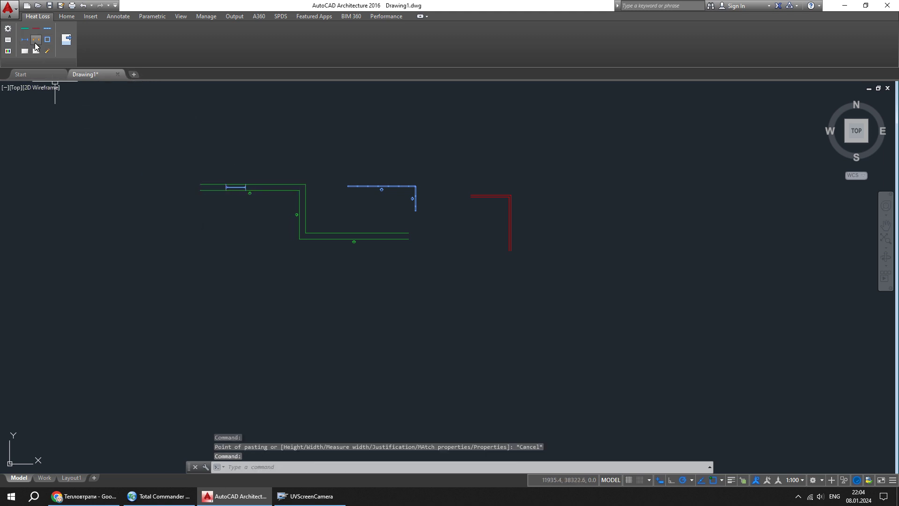
Step: Place a door in the lower green wall
click(36, 45)
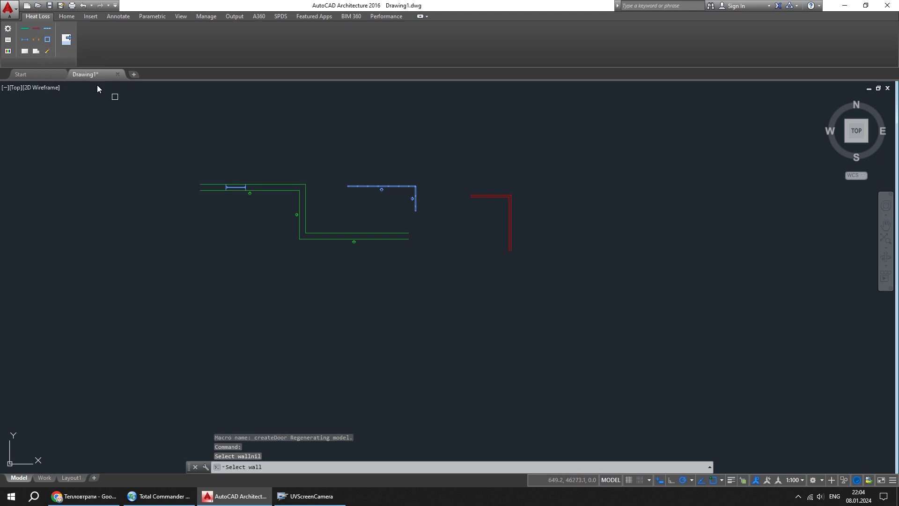
scroll(333, 237, up, 2)
click(362, 237)
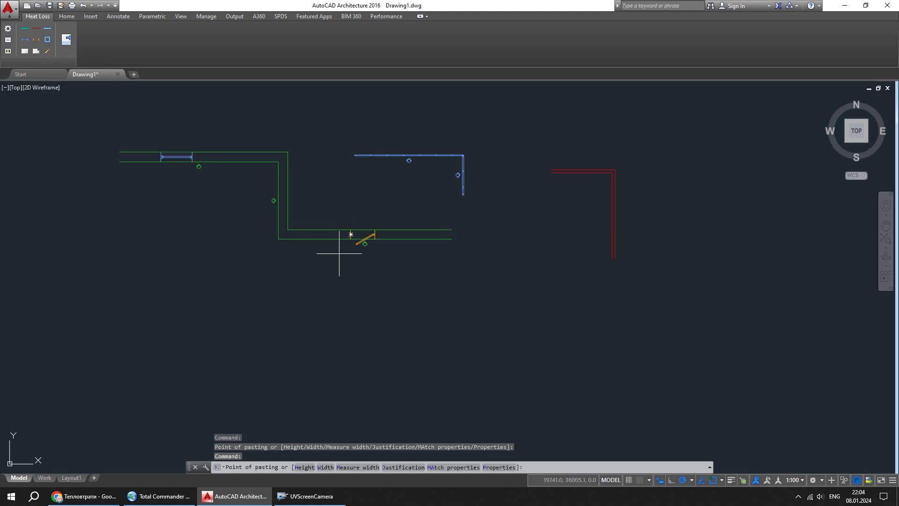
key(Escape)
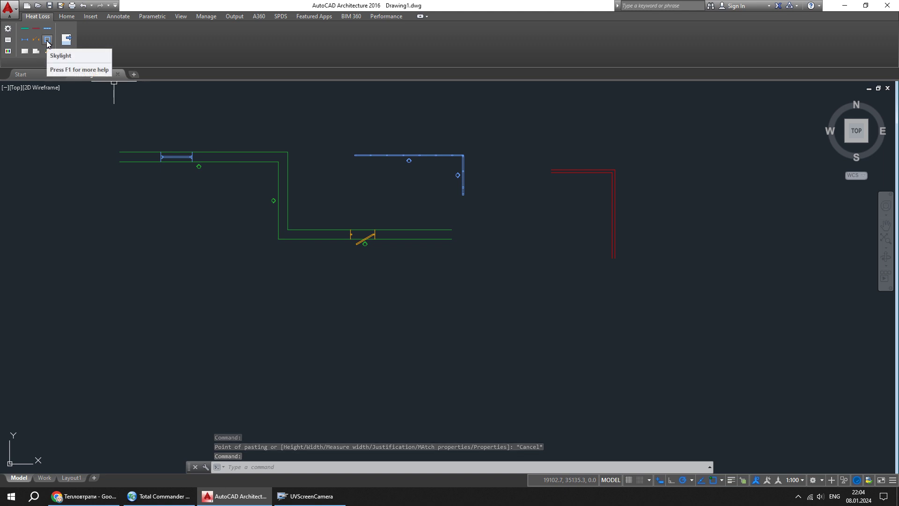
Step: Add a rectangular skylight defined by two opposite corners
click(47, 44)
click(496, 213)
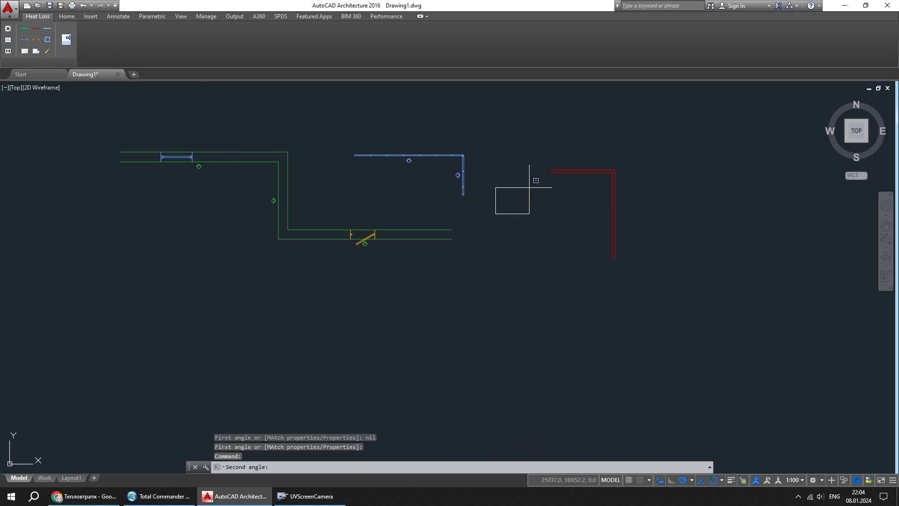
click(529, 188)
key(Escape)
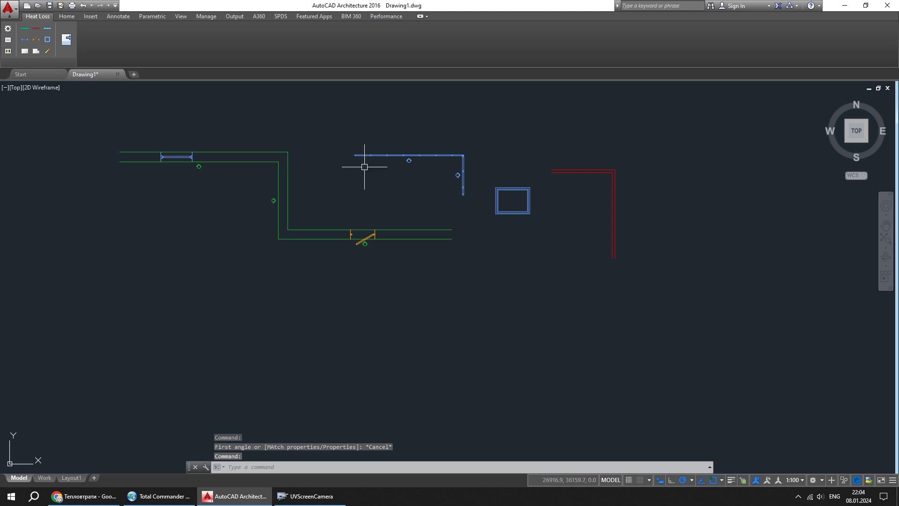
Step: Draw a rectangular floor slab below the walls from two opposite corners
click(24, 52)
click(164, 356)
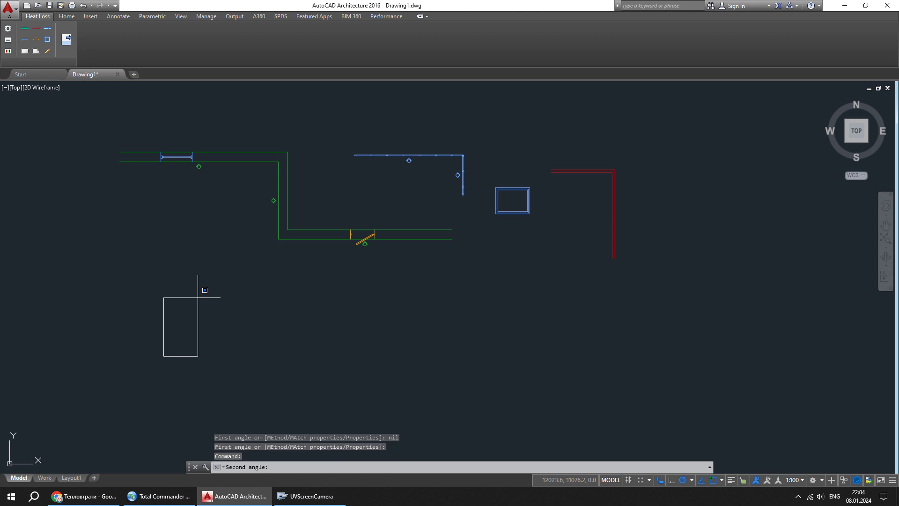
click(276, 289)
key(Escape)
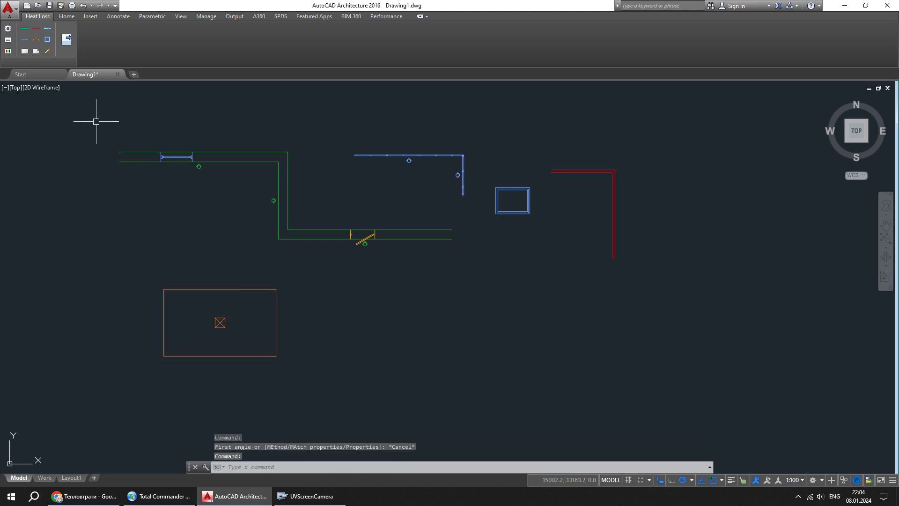
Step: Draw an irregular six-sided floor slab and close it back to its start point
click(36, 51)
click(342, 352)
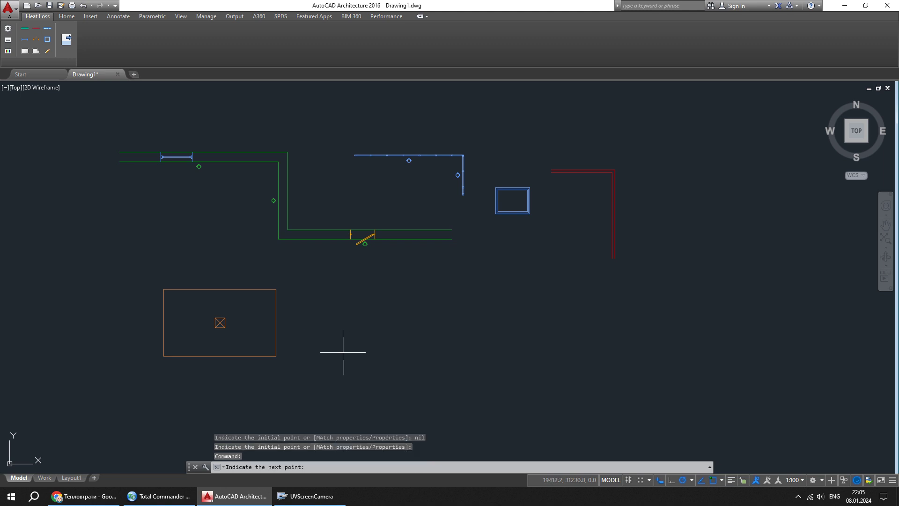
click(342, 306)
click(405, 307)
click(417, 284)
click(473, 284)
click(473, 370)
right_click(436, 358)
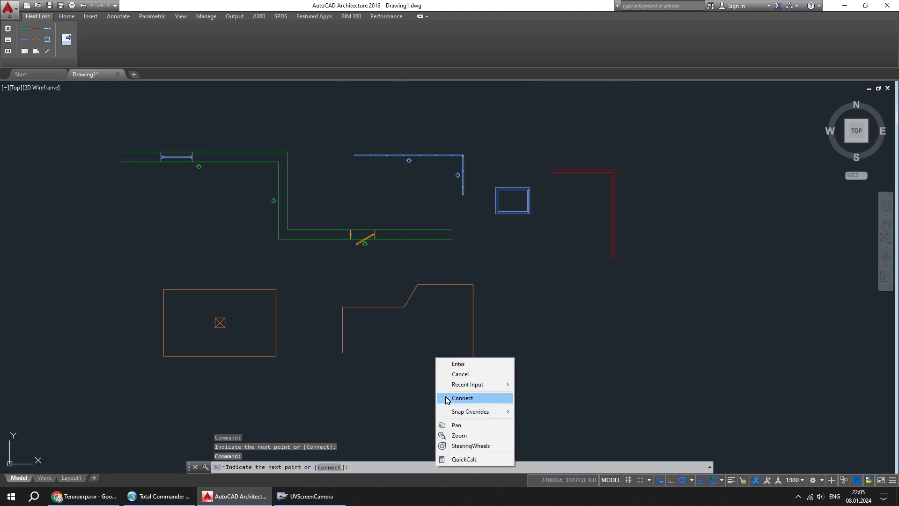
click(459, 398)
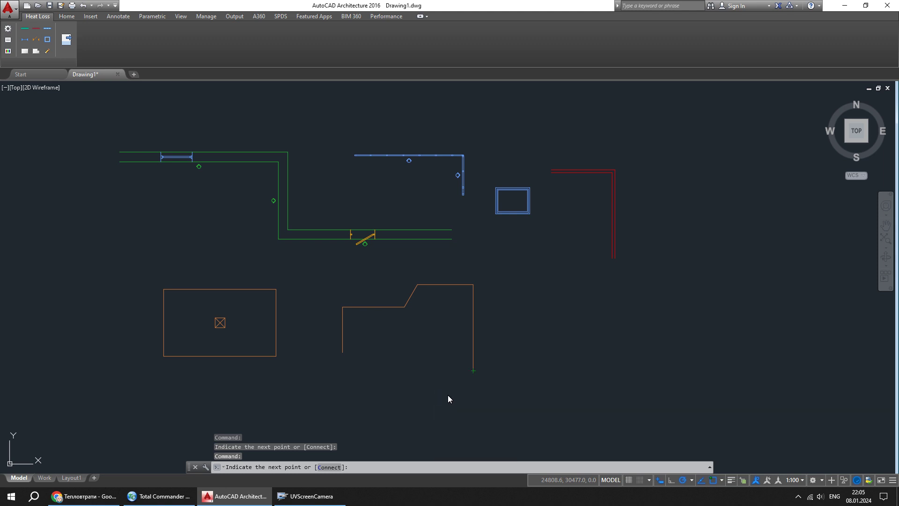
key(Escape)
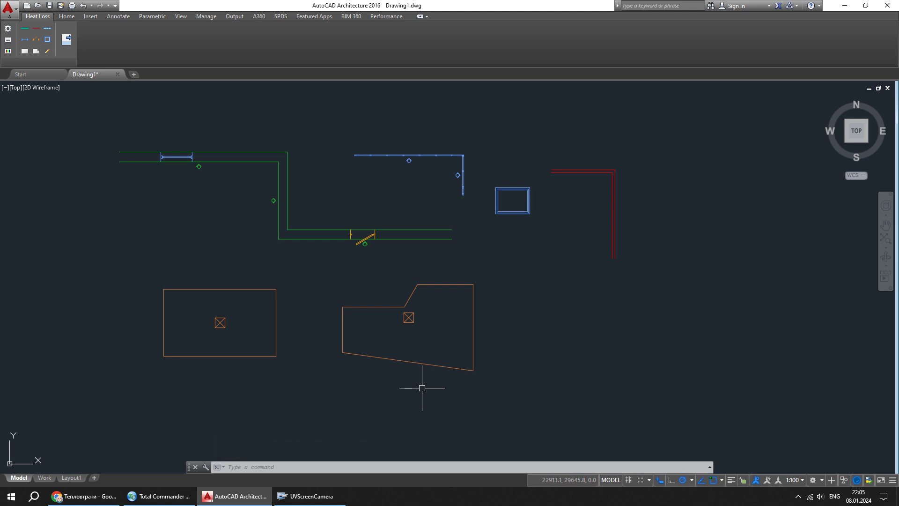
Step: Draw a short straight external wall below the door wall, using Center justification
click(25, 28)
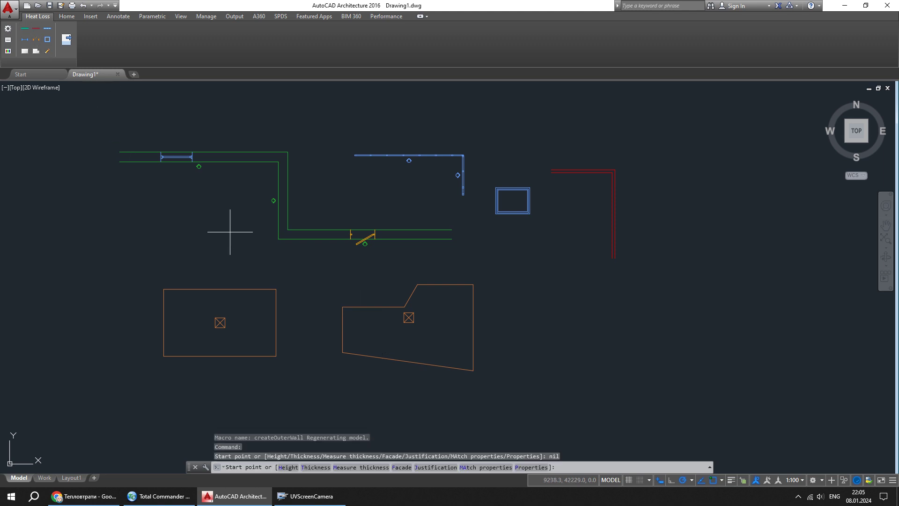
right_click(208, 229)
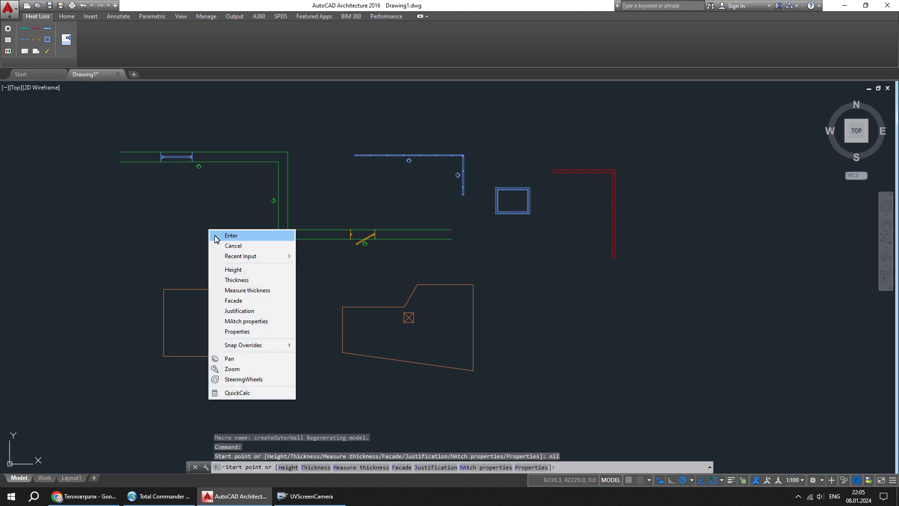
click(240, 331)
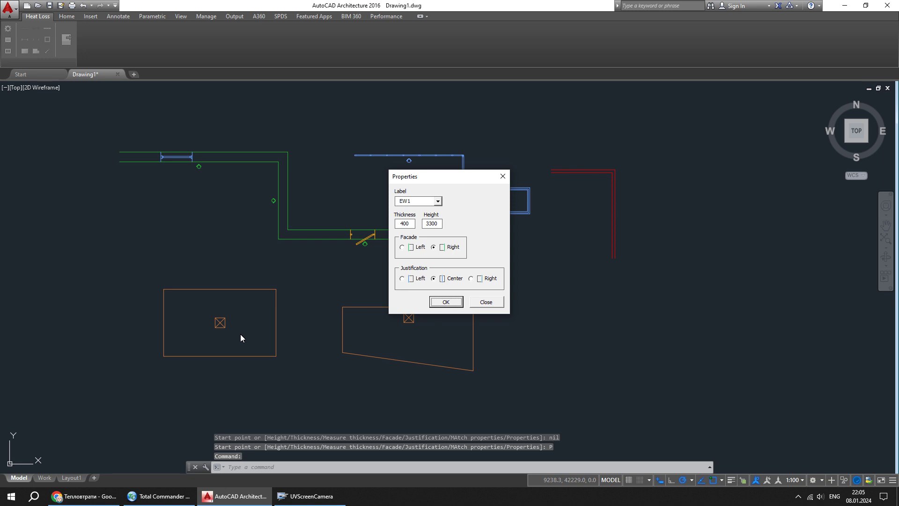
click(401, 223)
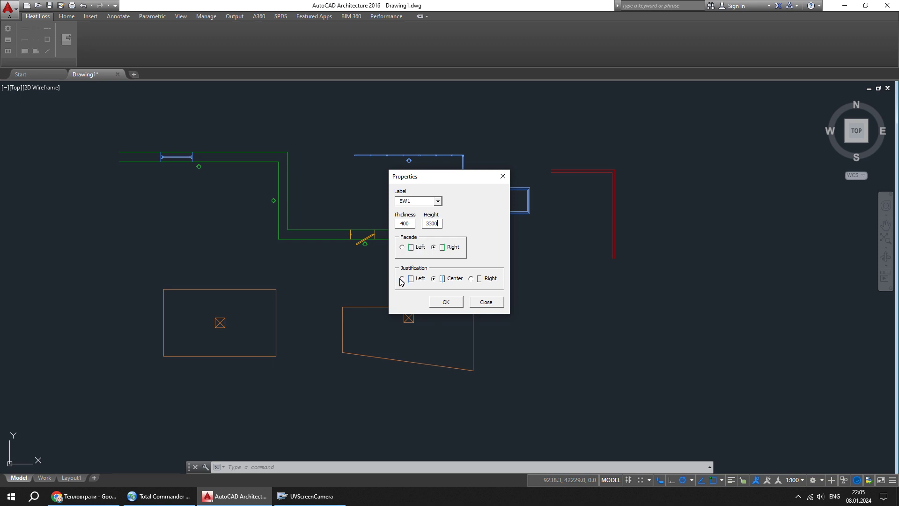
click(431, 280)
click(404, 223)
text(200)
click(446, 302)
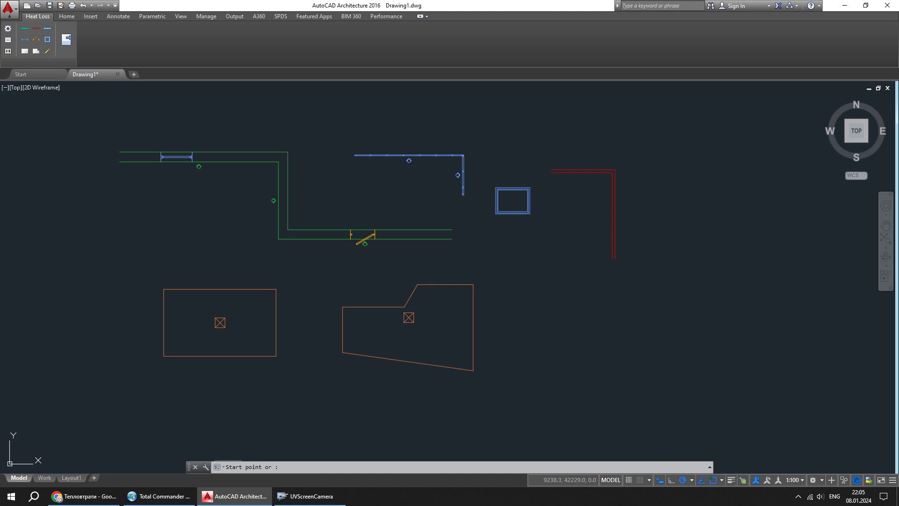
click(434, 253)
key(Escape)
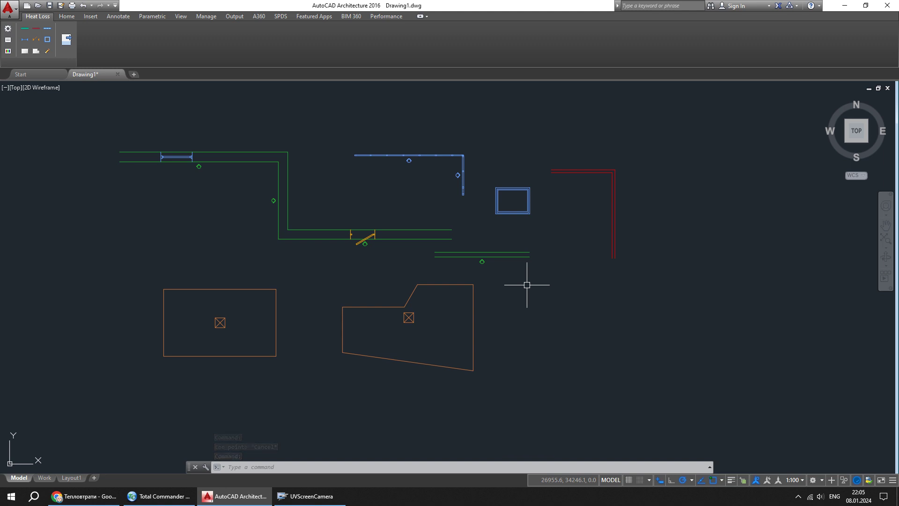
Step: Change wall EW1's length from 3907 to 4500 in its envelope properties
click(48, 55)
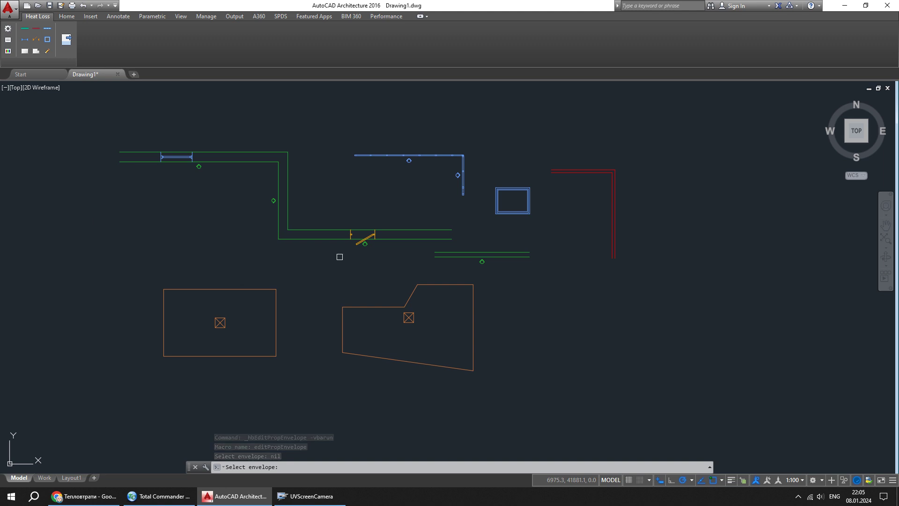
click(444, 252)
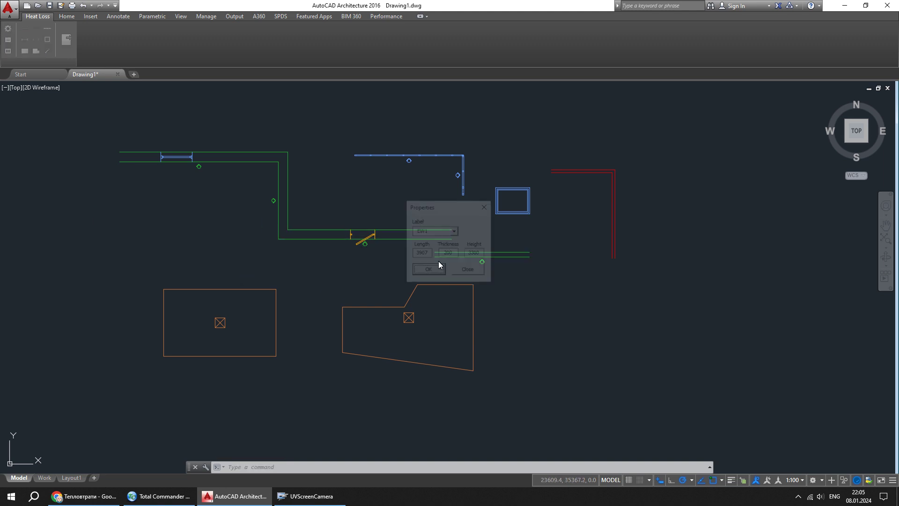
click(433, 236)
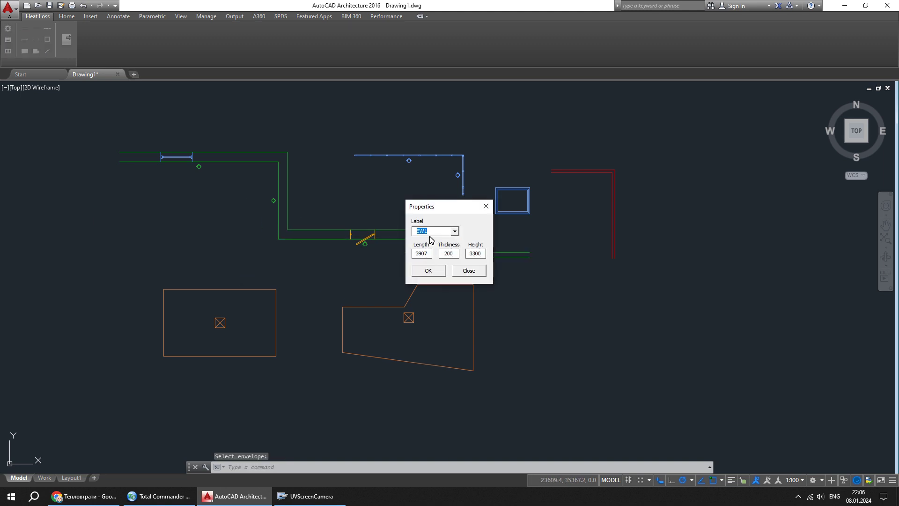
double_click(412, 253)
click(449, 254)
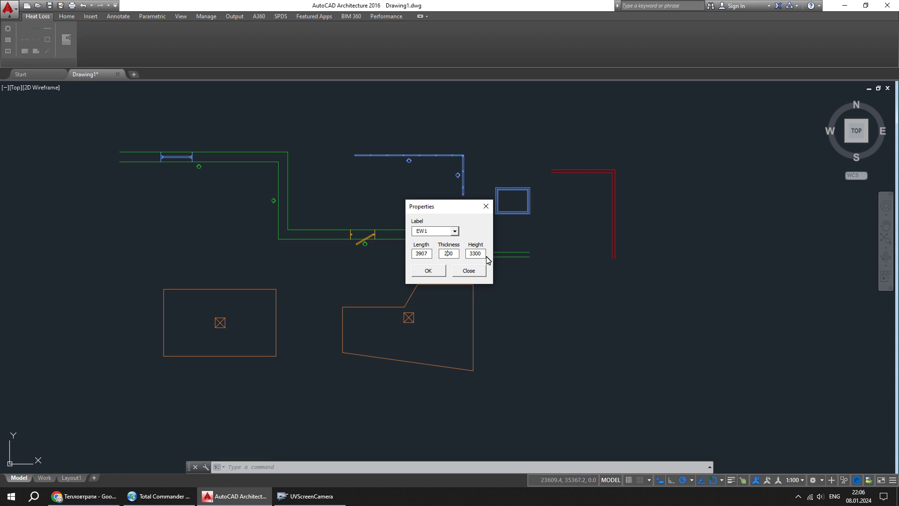
double_click(417, 252)
click(428, 271)
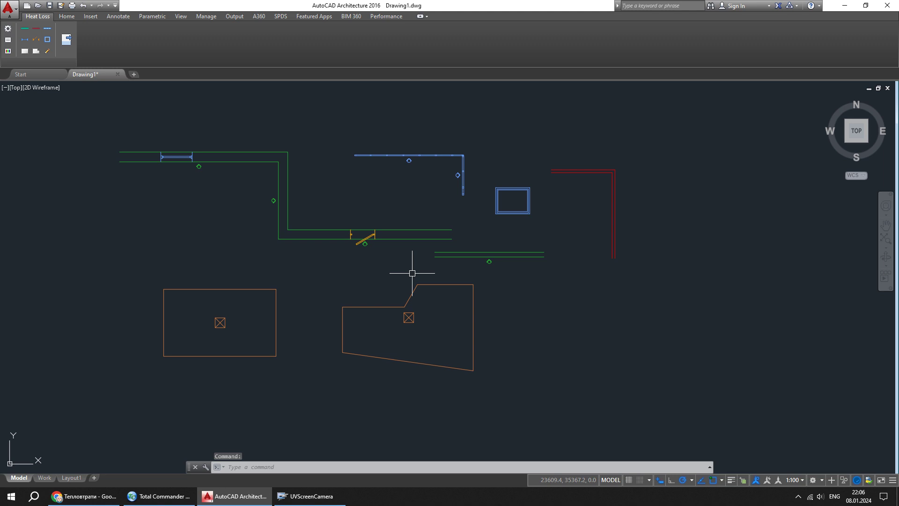
Step: Place a small rectangular room by two corners, using the Angles method
click(26, 51)
right_click(96, 218)
click(120, 279)
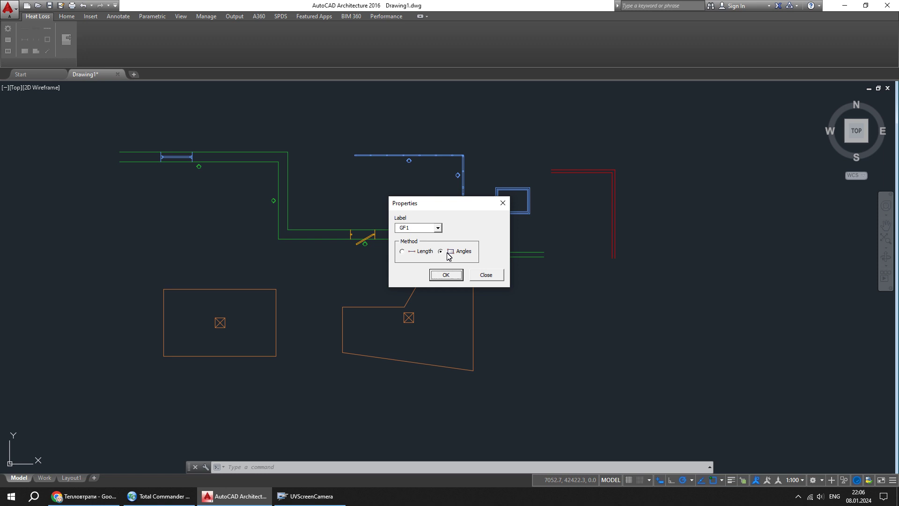
click(447, 275)
click(534, 341)
click(593, 306)
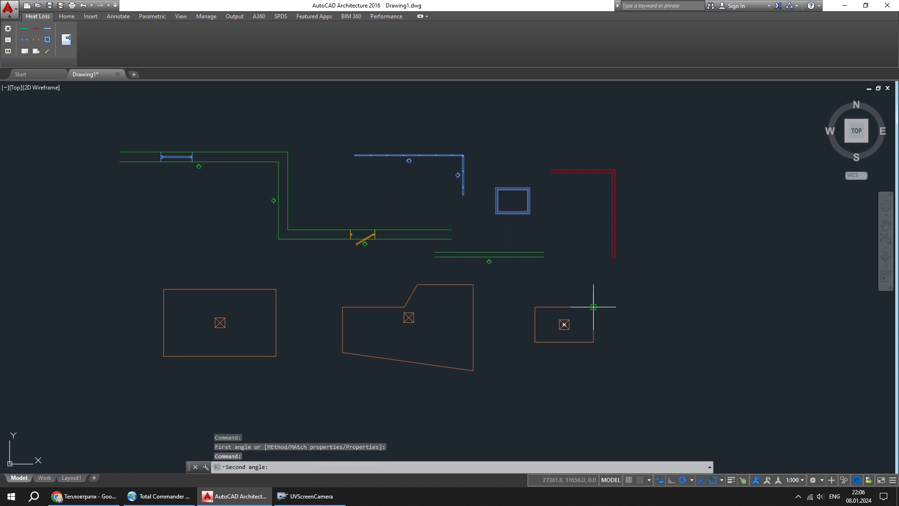
Step: Place a row of four adjoining rooms along the bottom right
right_click(628, 297)
click(650, 358)
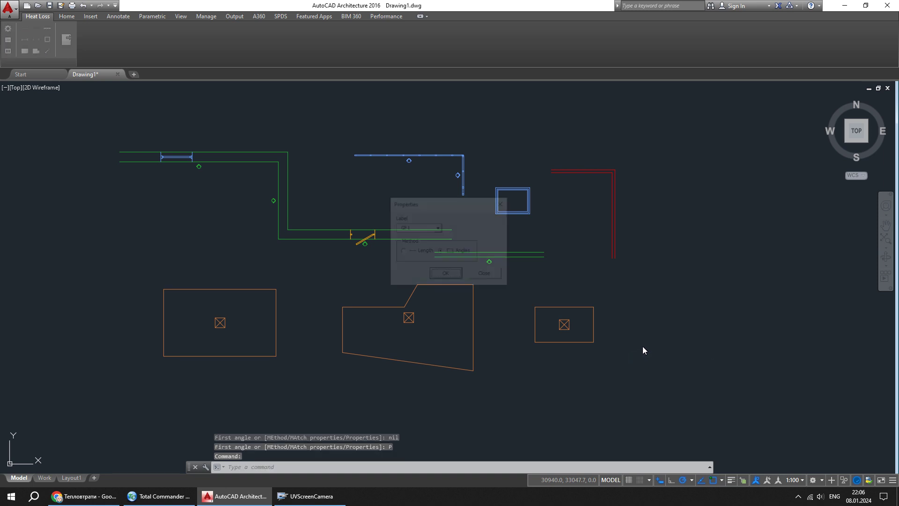
click(442, 283)
click(445, 305)
click(571, 370)
click(650, 370)
click(716, 371)
click(773, 371)
click(807, 371)
key(Escape)
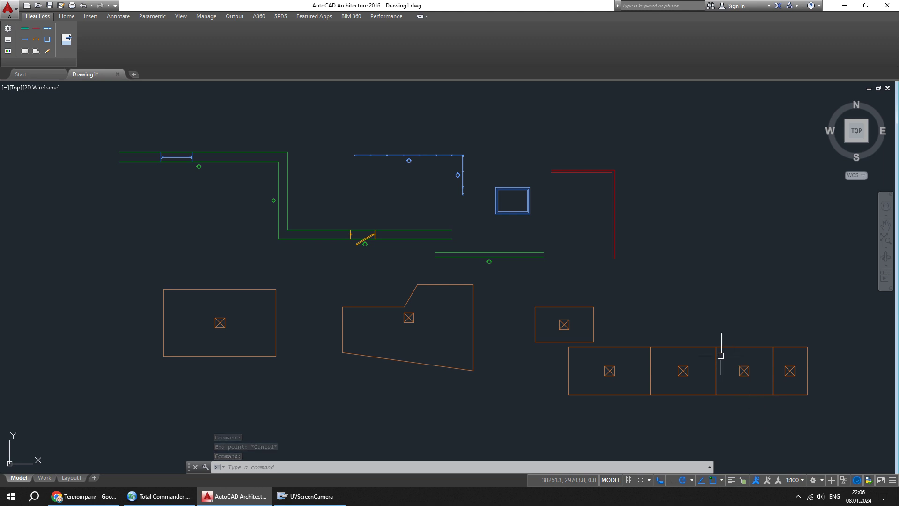
Step: Draw a short external wall on the left with a measured thickness
click(25, 28)
right_click(154, 198)
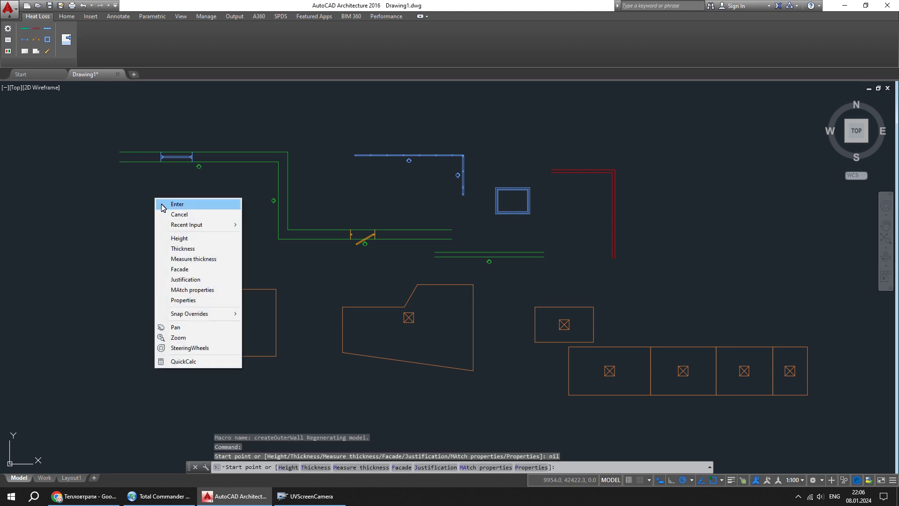
click(193, 258)
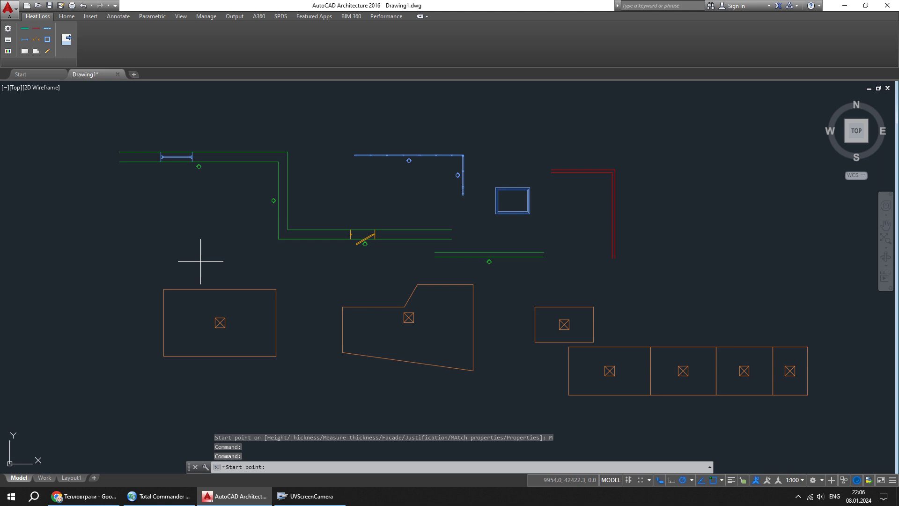
click(200, 260)
click(200, 244)
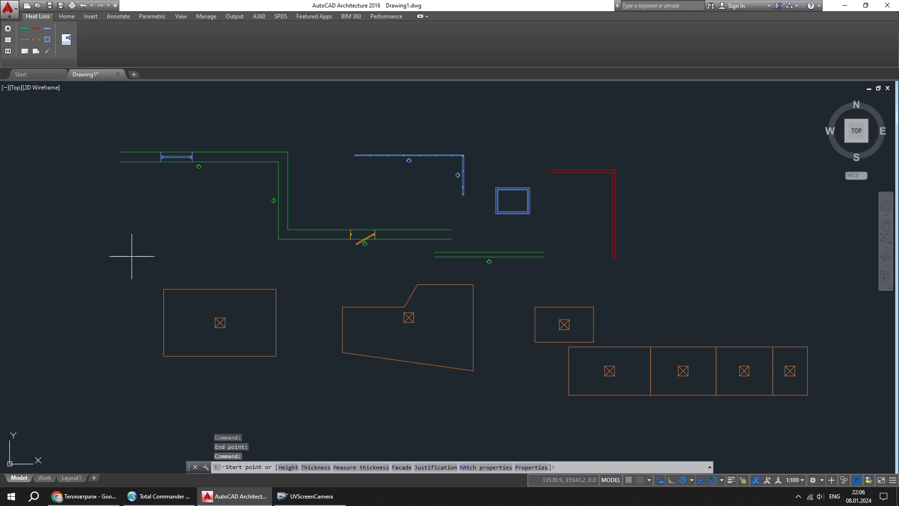
click(115, 256)
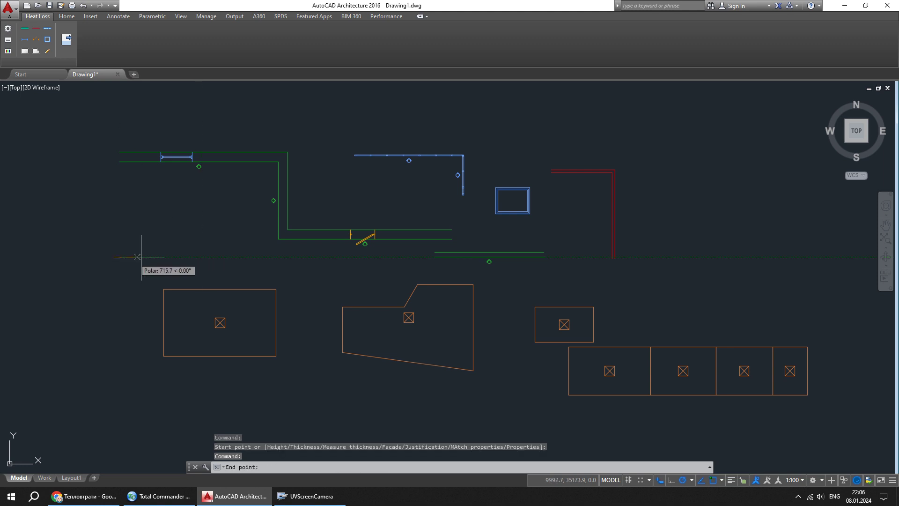
key(Return)
Step: Draw a second short external wall with a measured thickness beneath the door wall
right_click(227, 248)
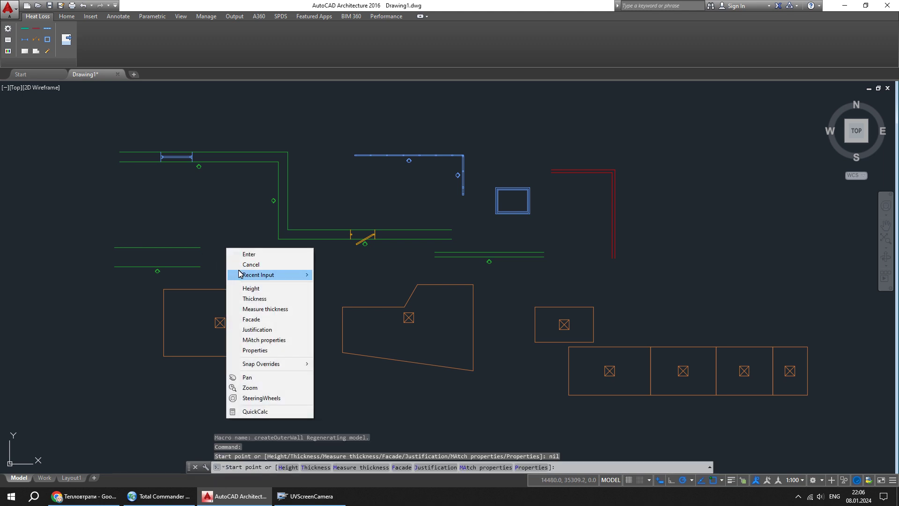
click(243, 308)
click(217, 288)
click(217, 264)
click(224, 270)
click(282, 270)
key(Escape)
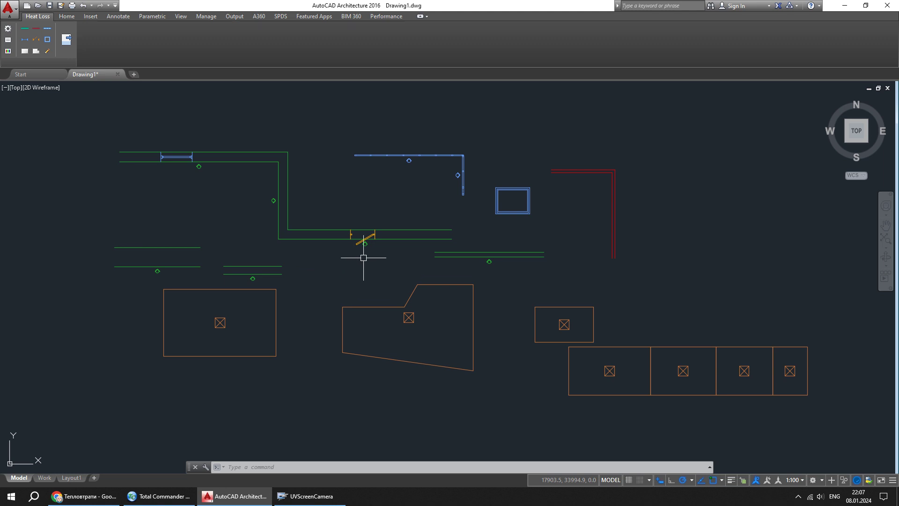
Step: Widen the door and flip its swing direction
scroll(365, 254, up, 3)
click(347, 221)
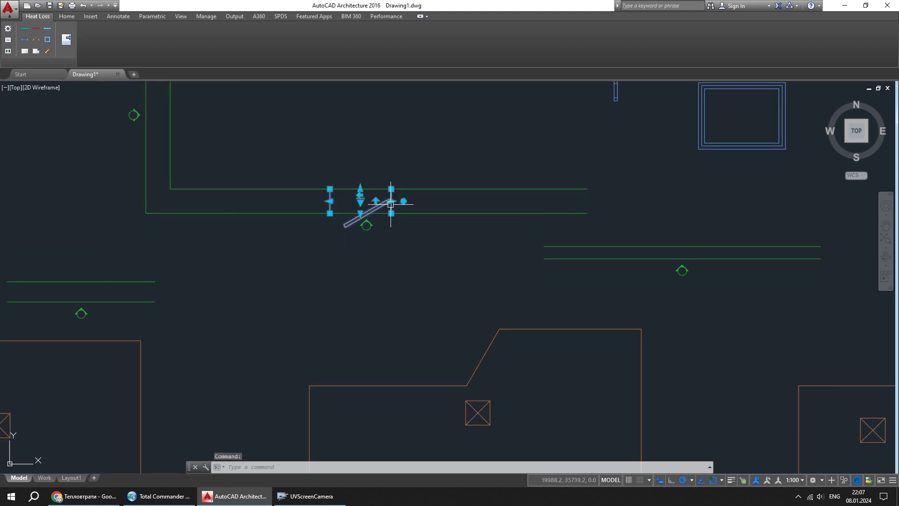
click(391, 201)
key(Escape)
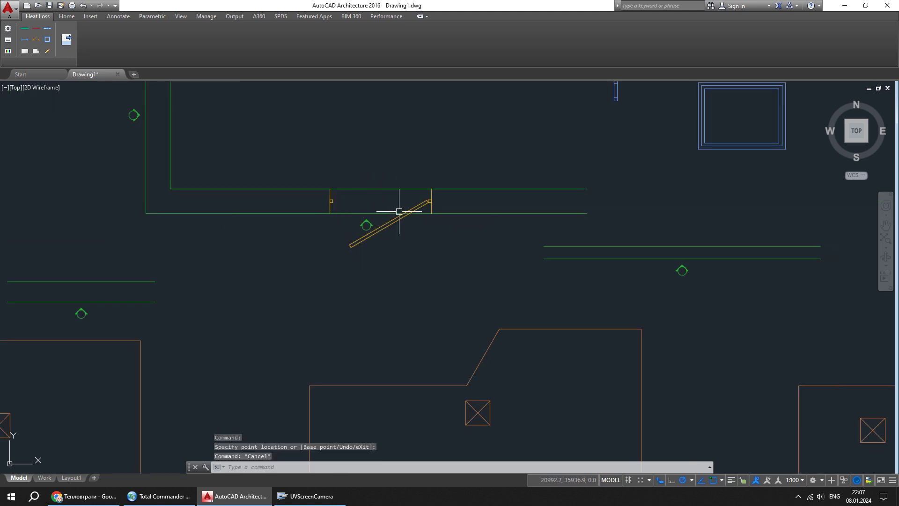
click(404, 205)
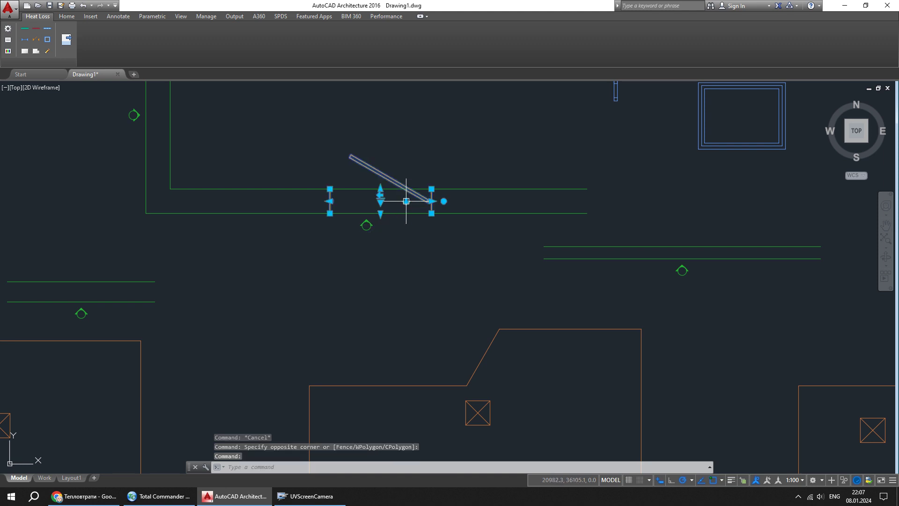
key(Escape)
Step: Extend the lower right wall's left end further left
scroll(412, 250, down, 2)
click(508, 256)
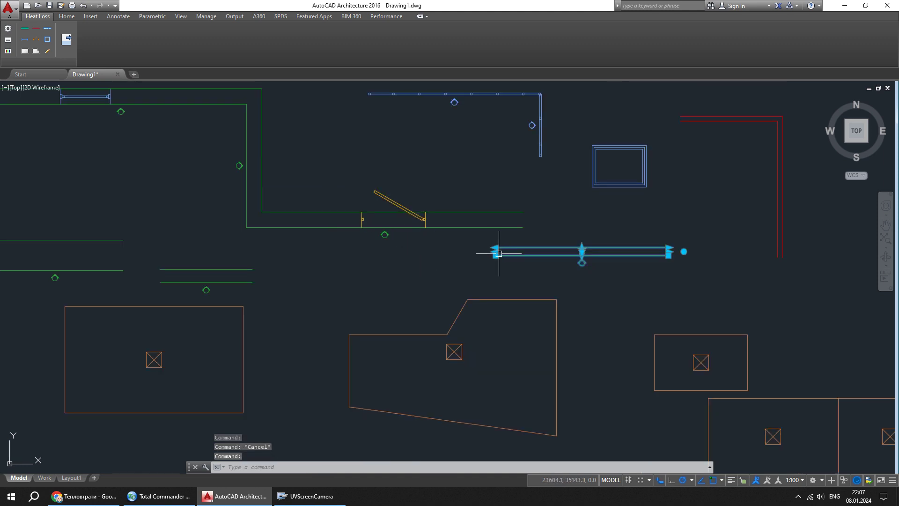
click(495, 252)
key(Escape)
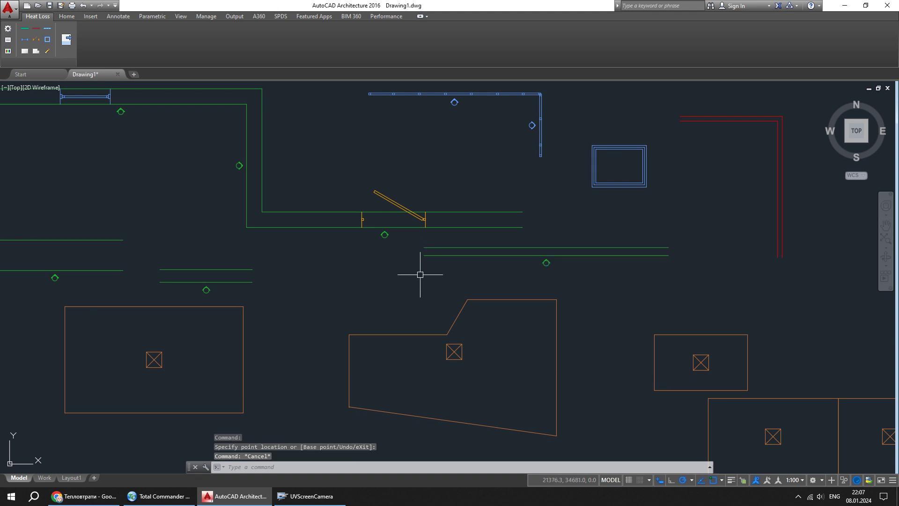
Step: Shorten the top-left window from its right end
scroll(419, 267, down, 2)
scroll(206, 185, up, 5)
click(208, 166)
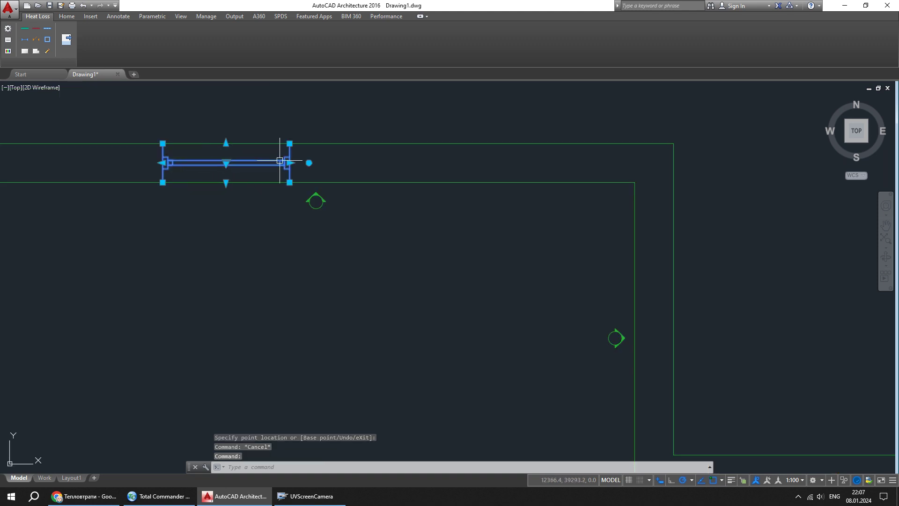
click(291, 162)
key(Escape)
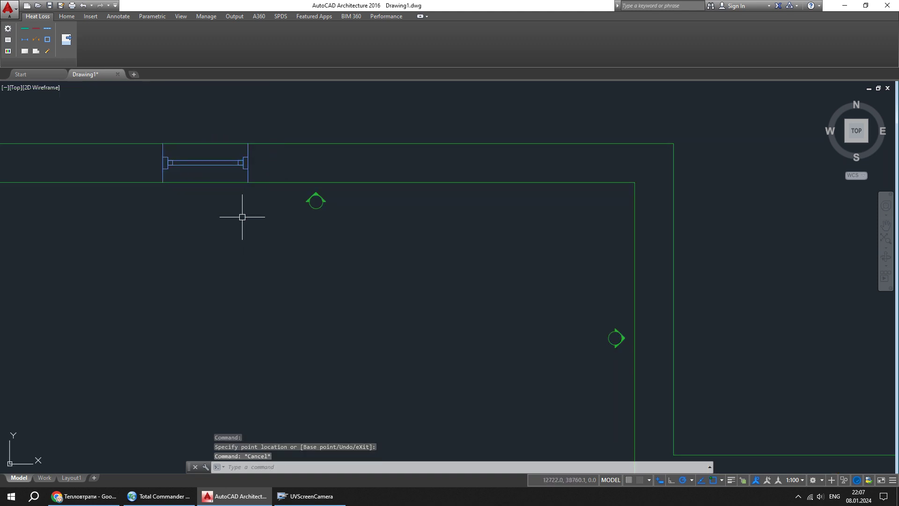
scroll(247, 217, down, 2)
scroll(257, 231, down, 6)
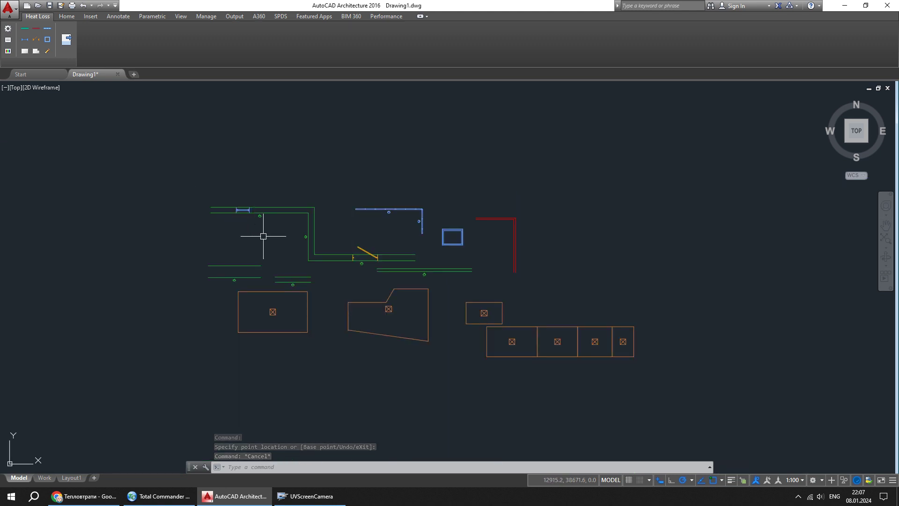